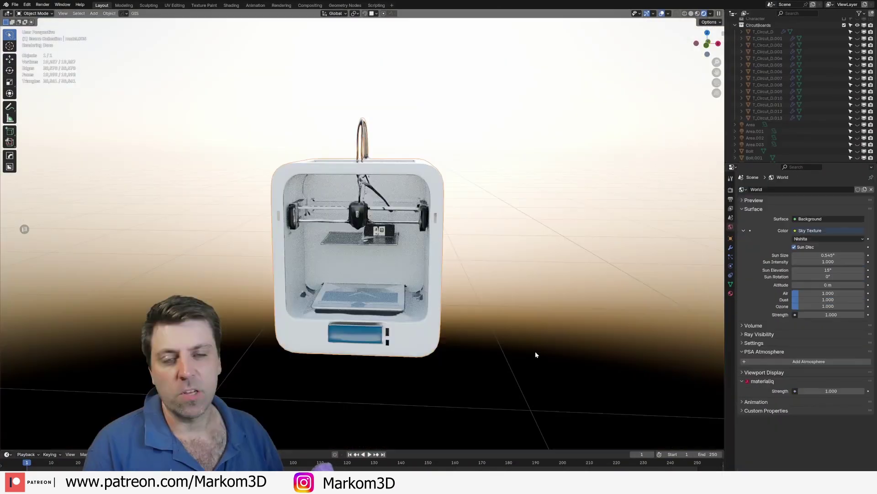
middle_drag(535, 351, 371, 353)
scroll(370, 353, up, 2)
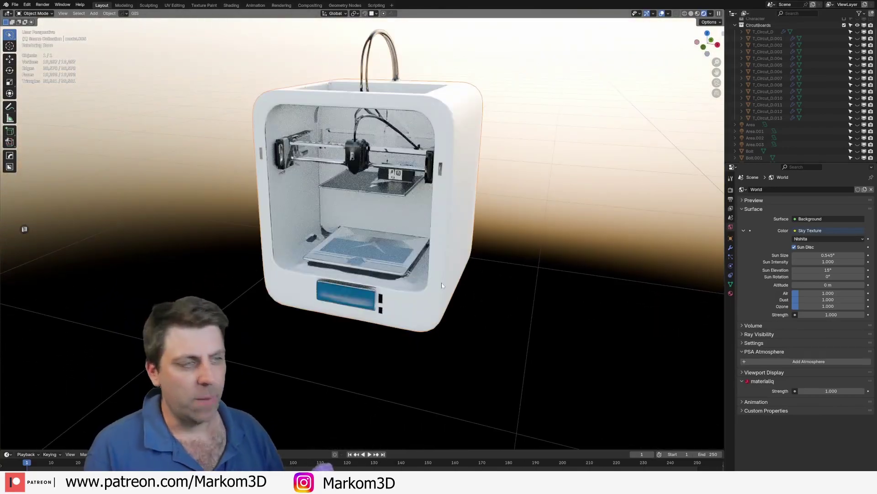
key(Tab)
key(Tab)
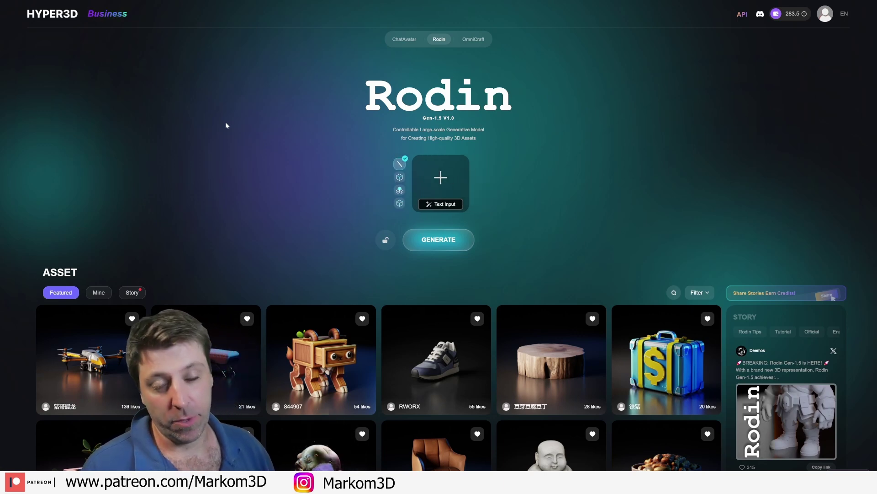
Step: In Hyper3D Rodin, enter a text prompt for a desktop 3D printer and accept the generated reference image
click(441, 204)
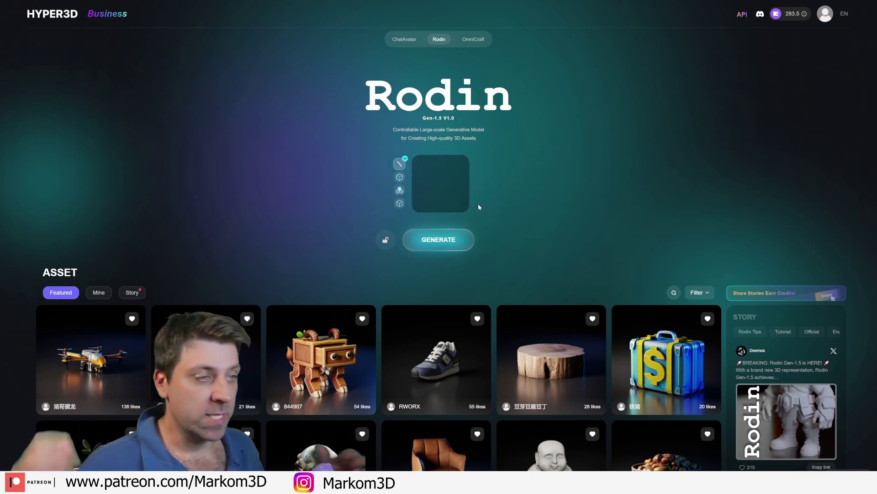
text(d)
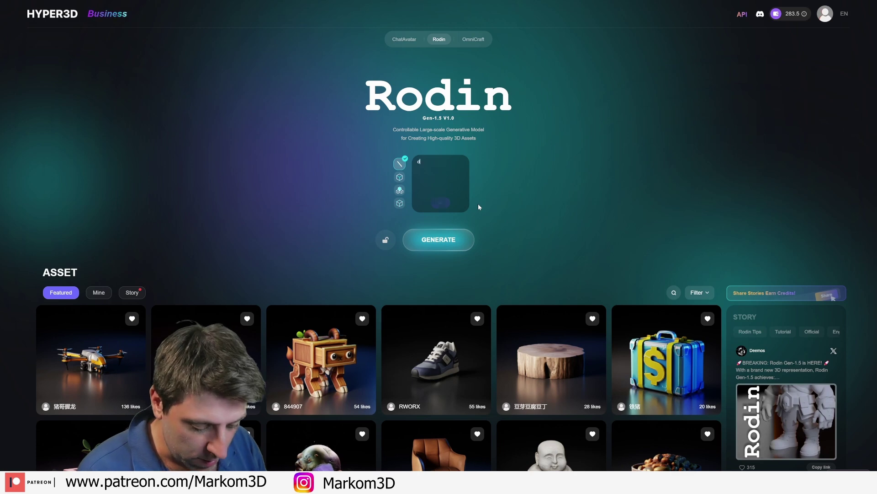
text(esktop 3)
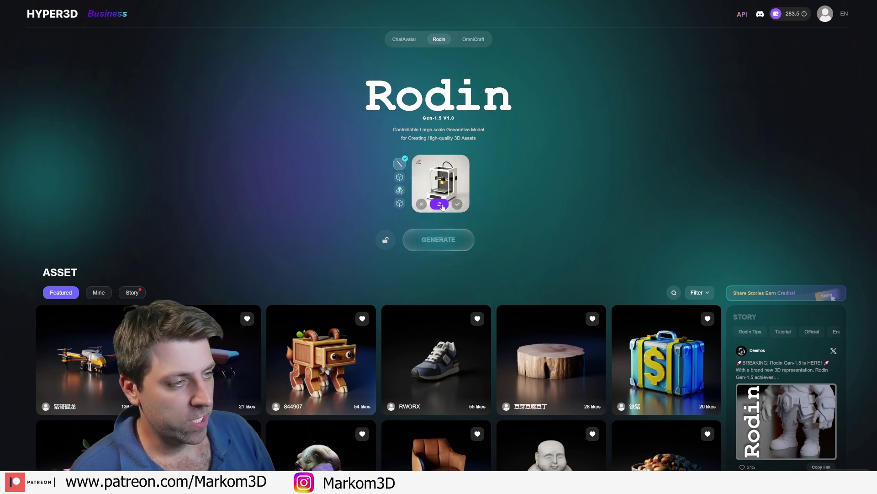
click(458, 205)
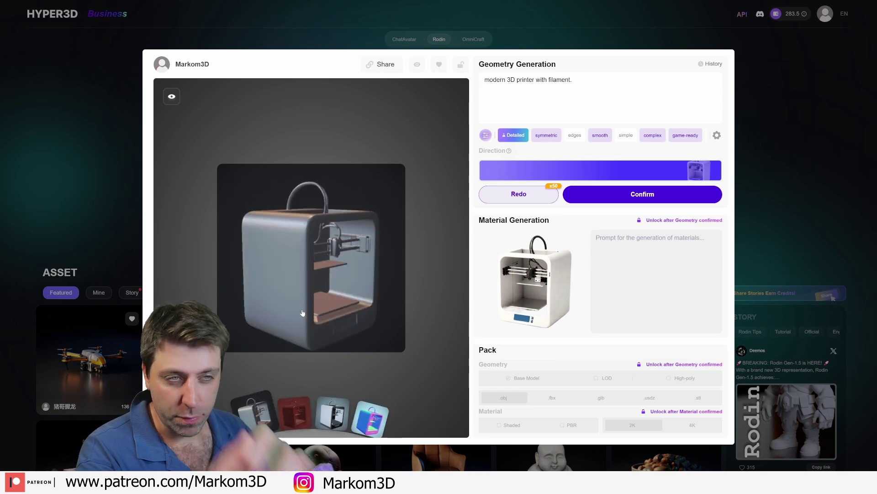
Step: Confirm the printer's geometry generation, continuing with the previous version and marking the object as not symmetrical
click(631, 198)
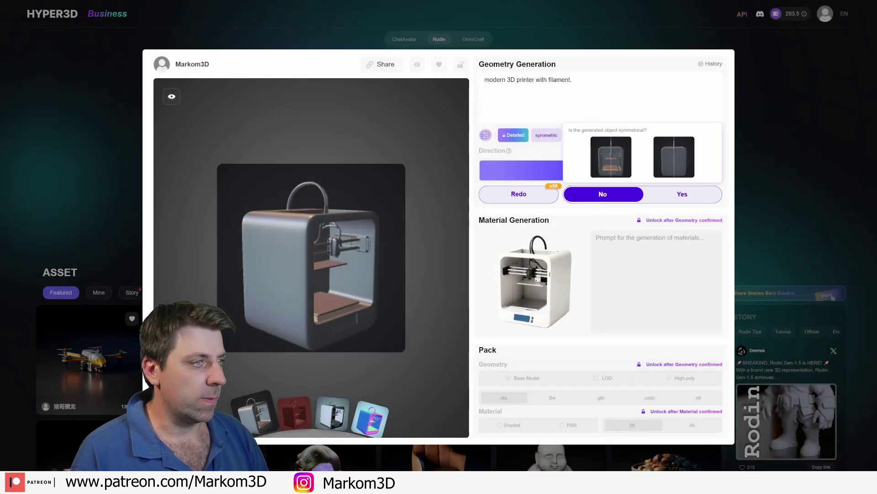
click(517, 135)
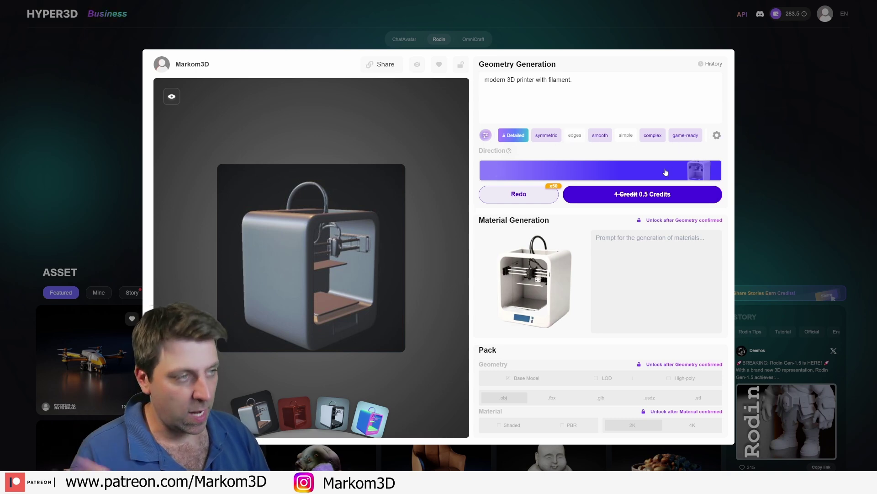
click(657, 196)
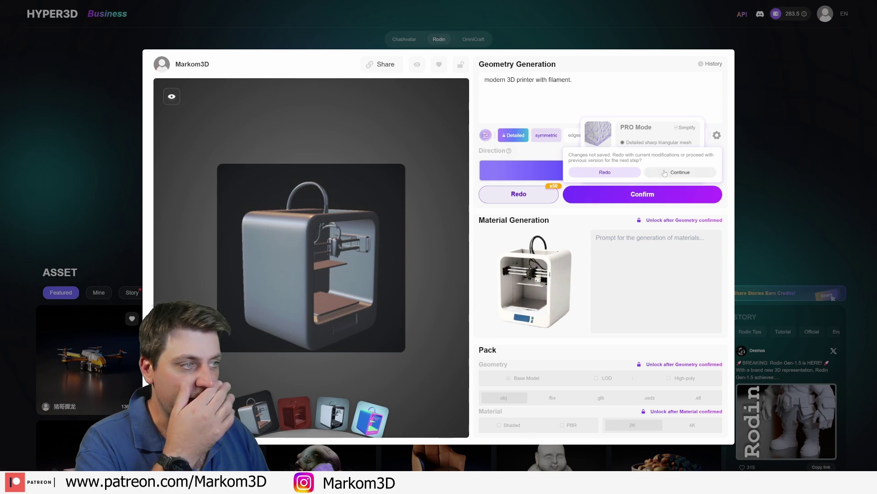
click(671, 173)
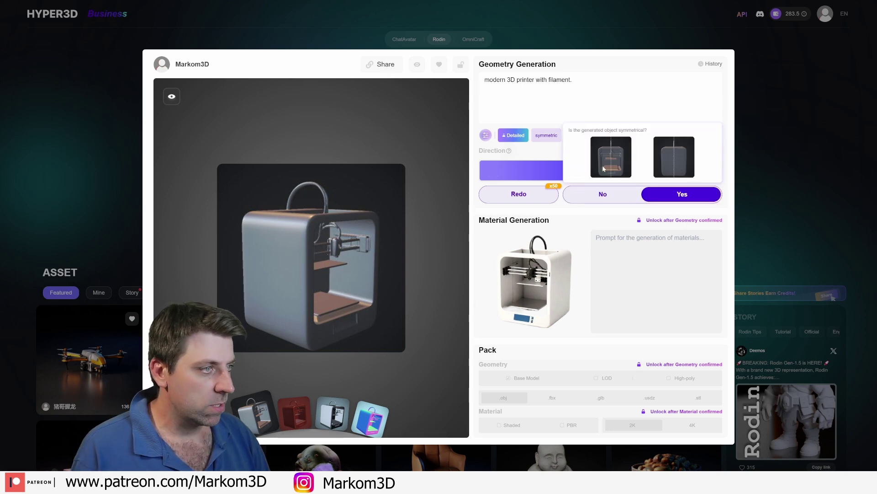
click(596, 193)
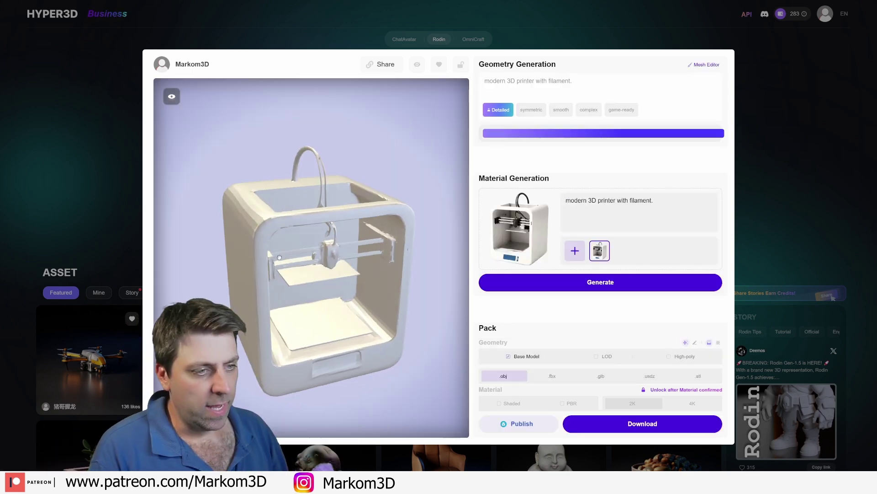
Step: Inspect the generated printer mesh from several angles in the geometry and wireframe display modes
drag(320, 243, 213, 198)
click(178, 95)
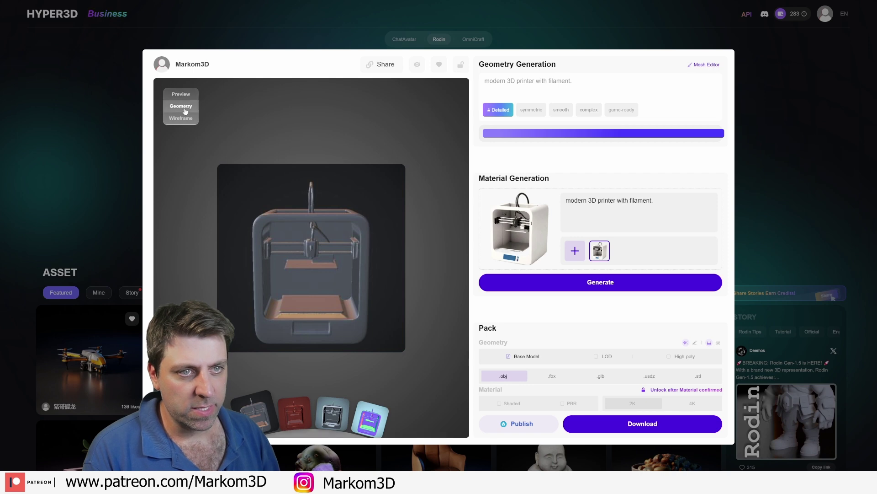
click(183, 109)
click(181, 94)
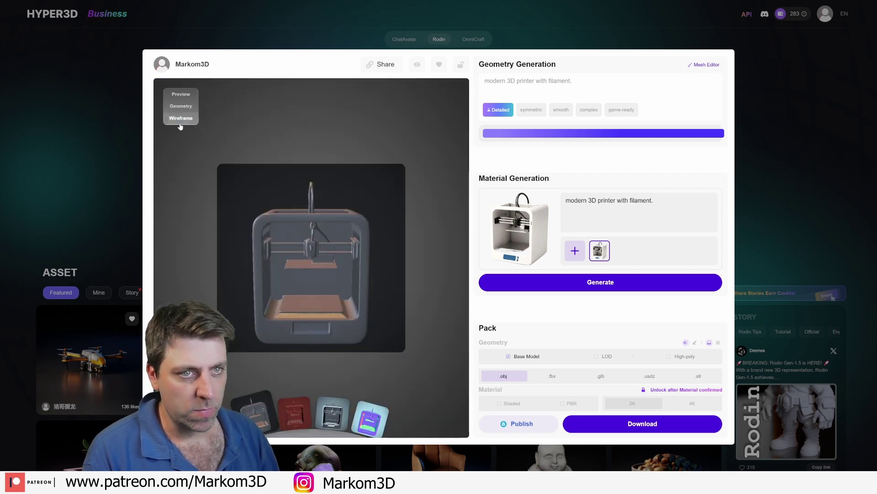
click(181, 118)
drag(212, 191, 224, 272)
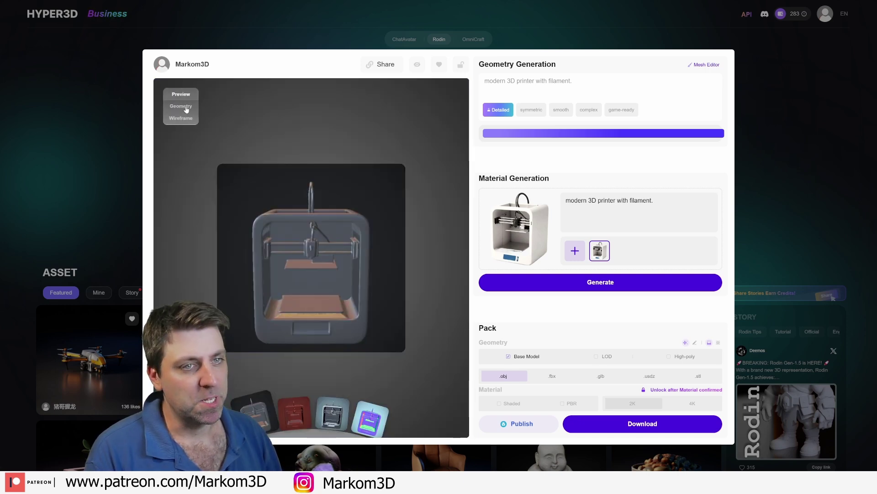
click(186, 109)
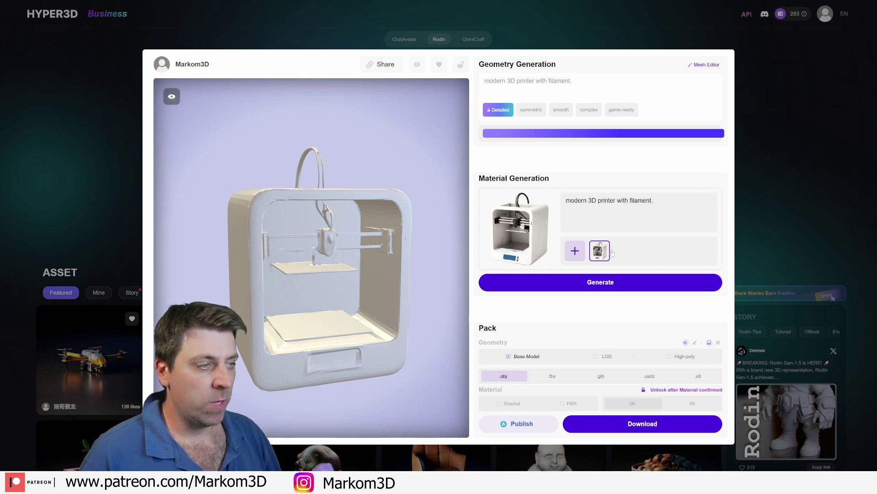
Step: Generate the printer's material from the existing prompt and reference image, and confirm it
click(603, 283)
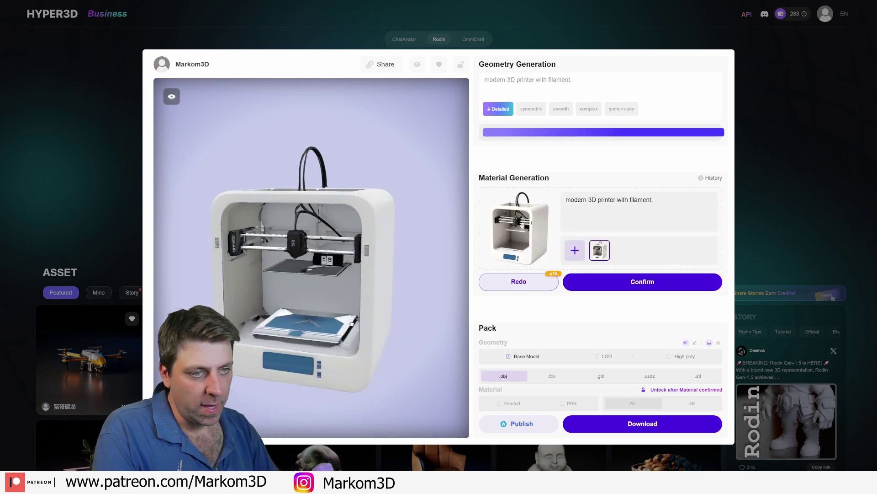
drag(382, 293, 405, 304)
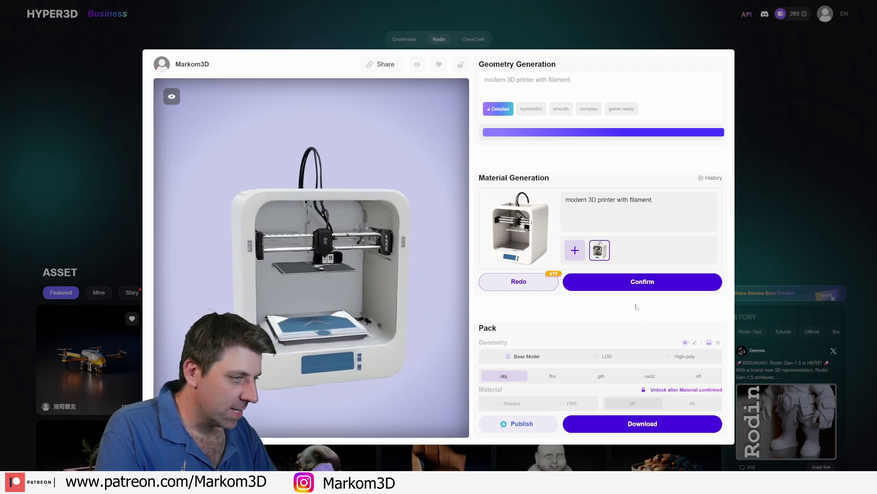
click(639, 287)
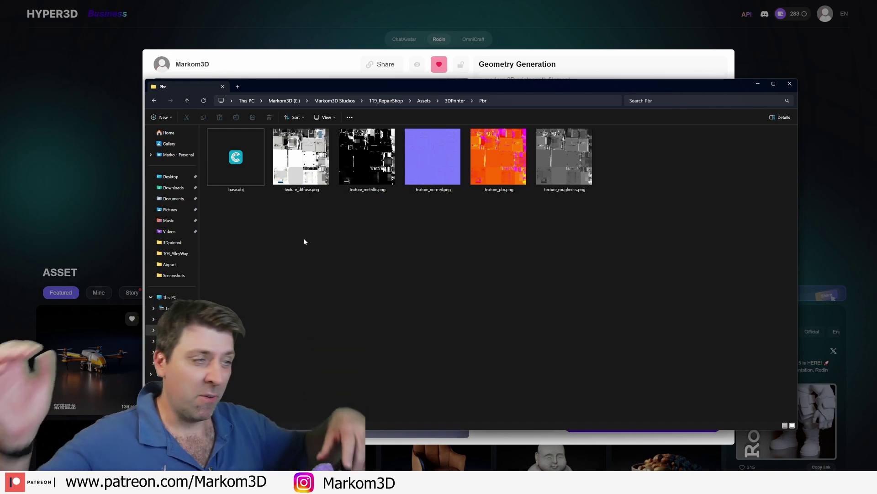
Step: Rename the texture images in the Pbr folder with the prefix 3DPrinter_, keeping their map-type endings
click(564, 166)
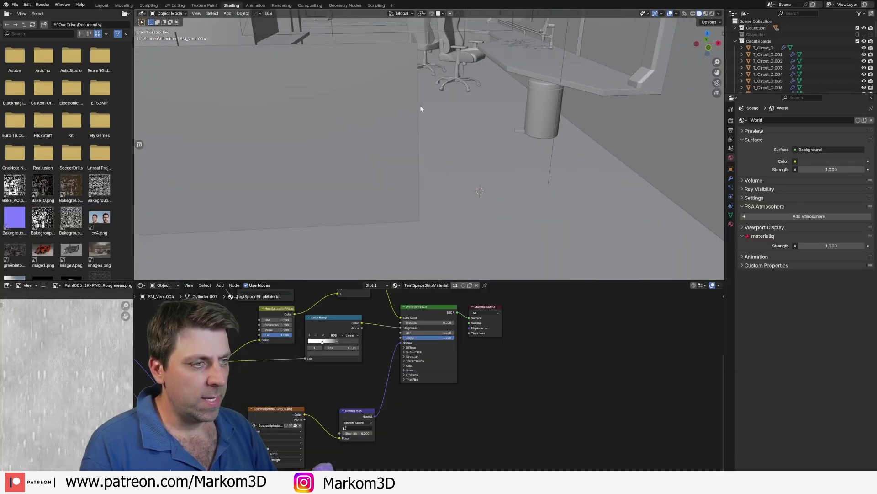
Step: Switch to Blender and import base.obj from the 3DPrinter Pbr folder as a Wavefront model
scroll(418, 131, down, 5)
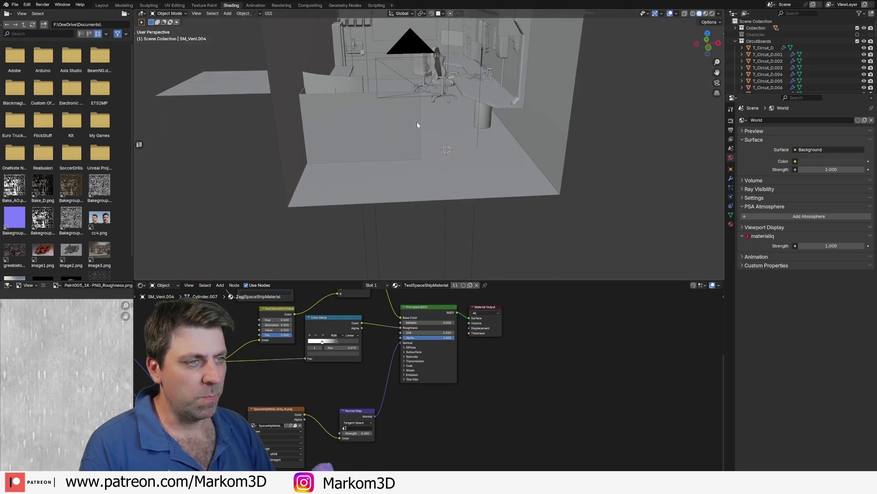
click(16, 4)
mouse_move(34, 101)
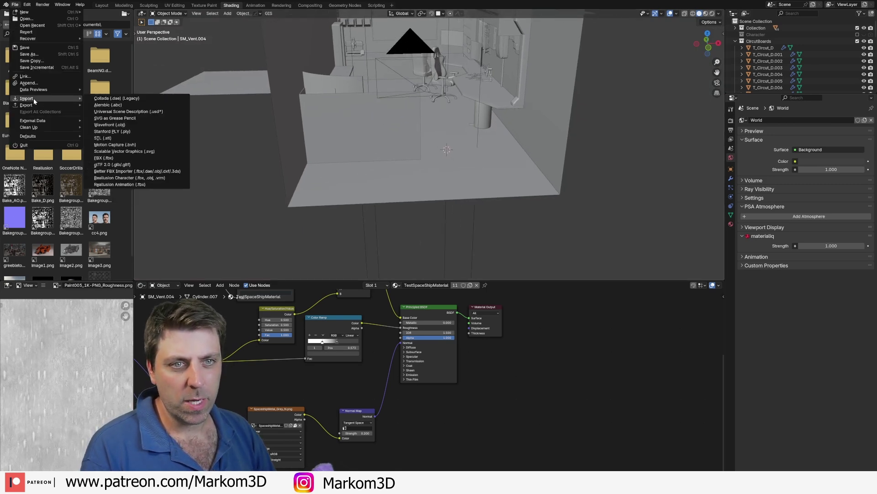
click(137, 126)
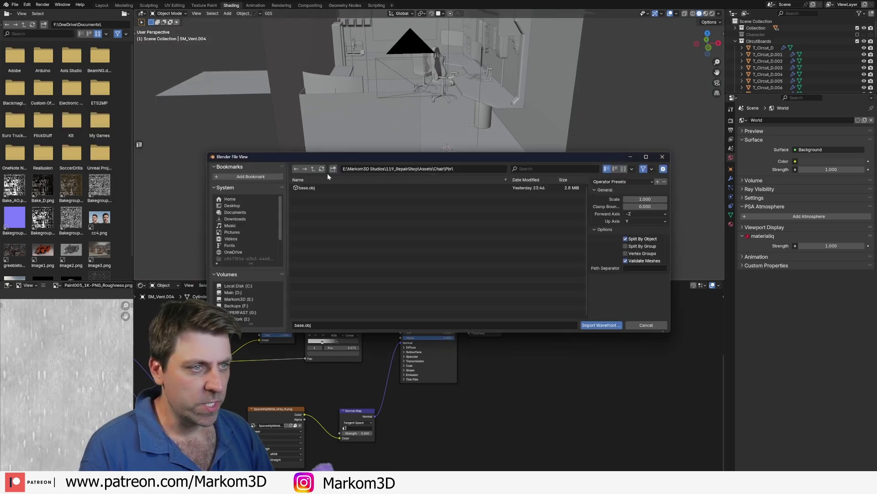
click(589, 325)
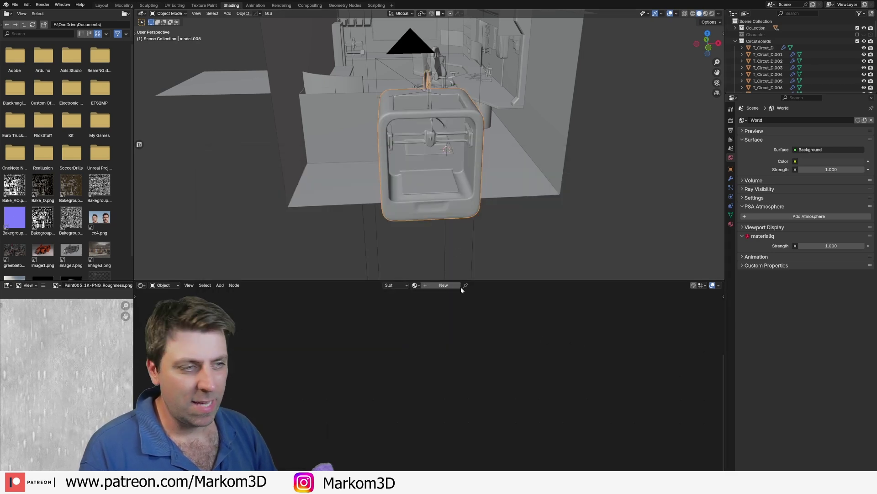
Step: Create a new material named Mat_Printer on the imported printer
click(445, 286)
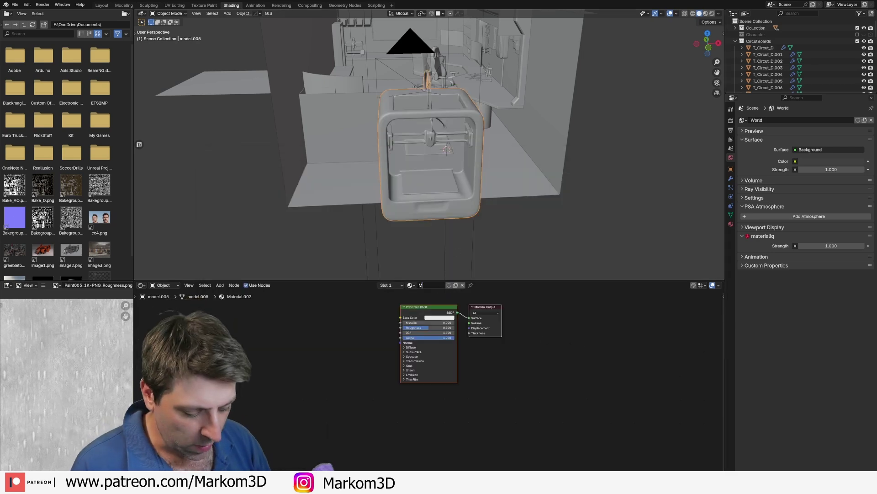
text(Mat_Printer)
key(Return)
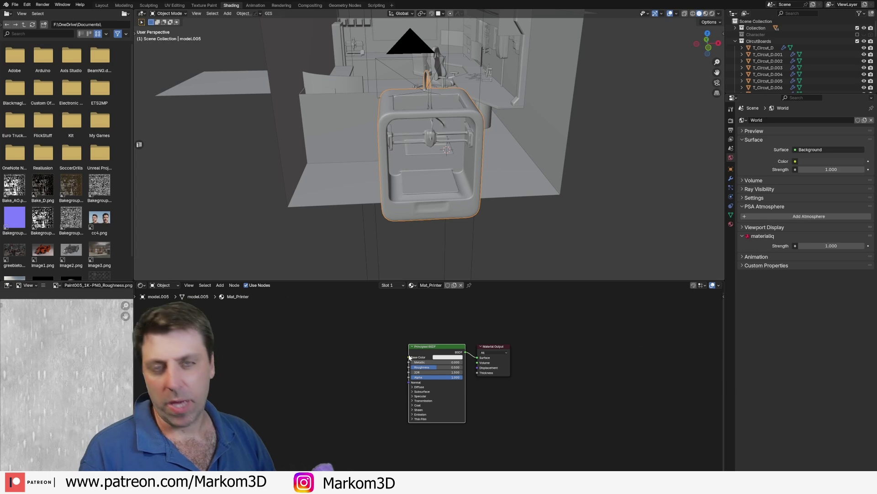
Step: Add the 3DPrinter diffuse, metallic, roughness and normal textures to the Principled BSDF with the Principled Texture Setup
key(ctrl+shift+t)
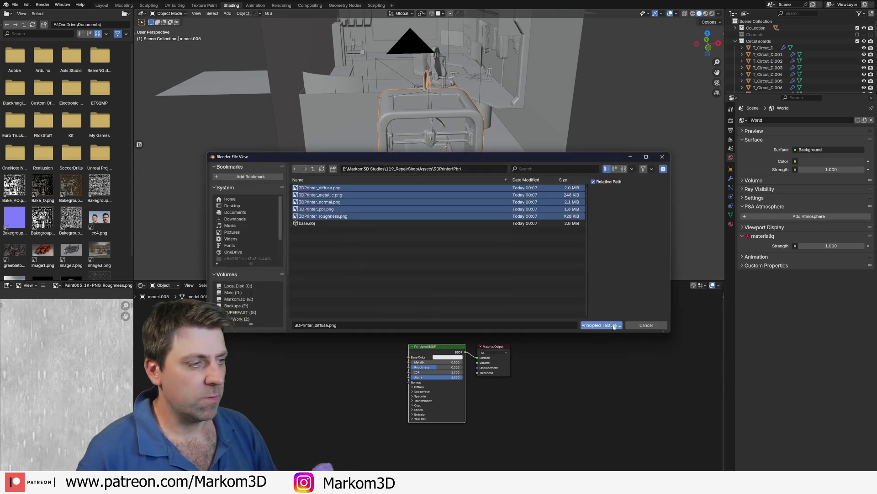
click(613, 327)
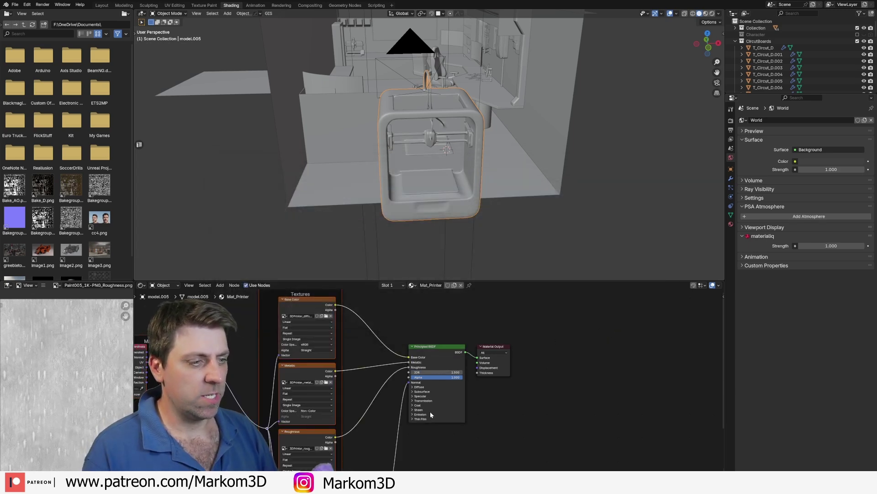
middle_drag(430, 414, 435, 355)
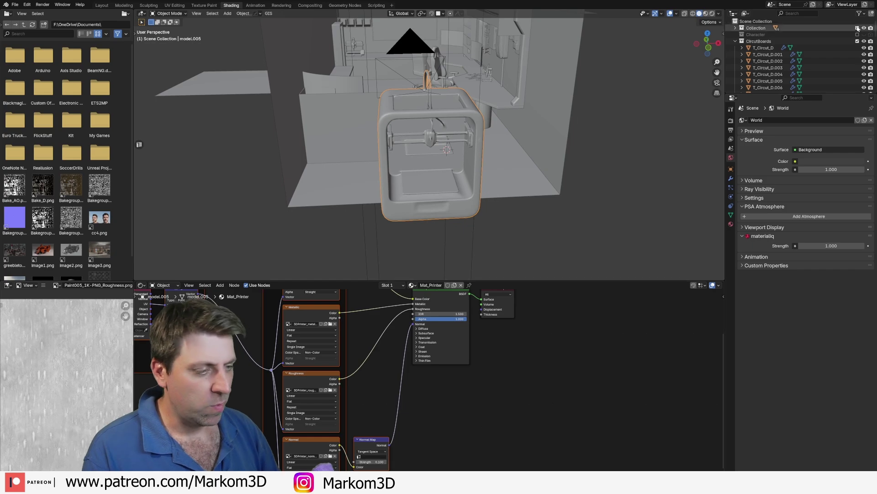
Step: Show the scene in rendered shading and scale the printer down to a small fraction of the front counter's size
click(712, 14)
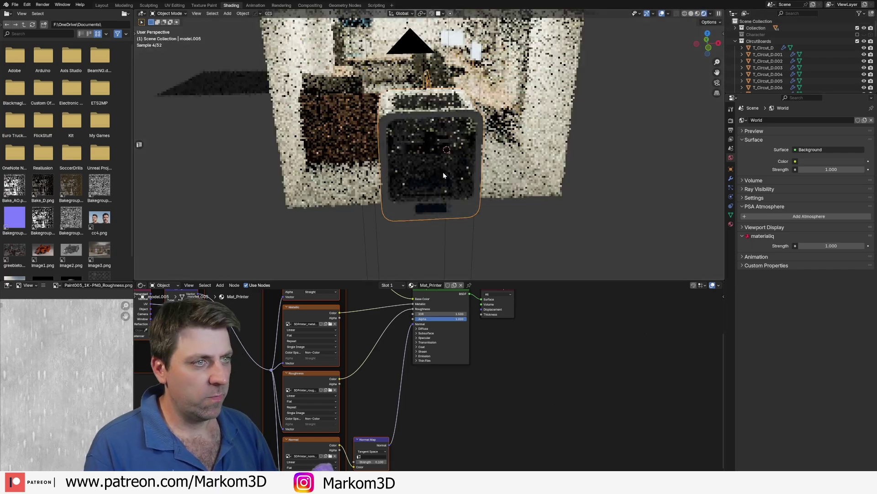
key(s)
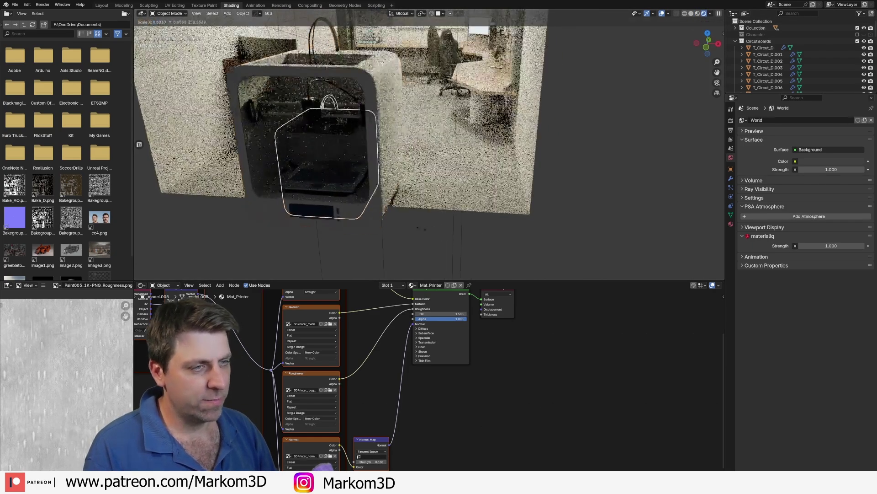
click(370, 213)
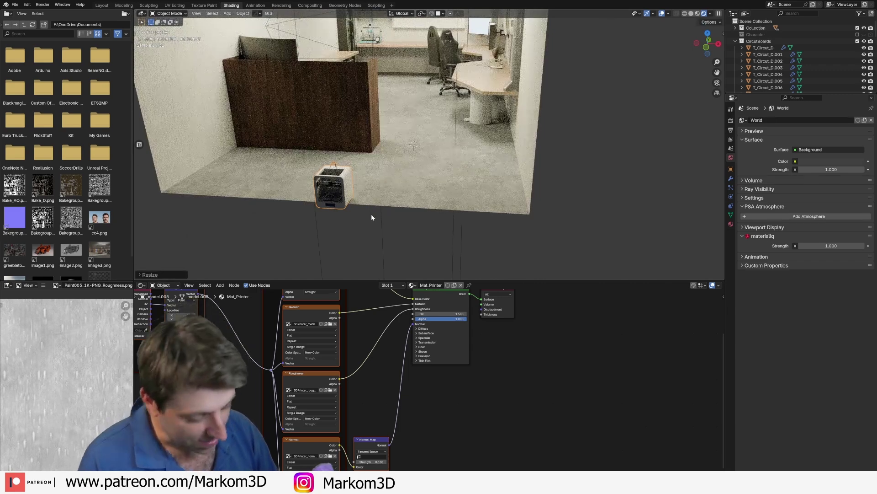
Step: Using a wireframe top view, move the printer from the front of the room onto the small machine near the back wall
key(KP_7)
key(z)
click(315, 214)
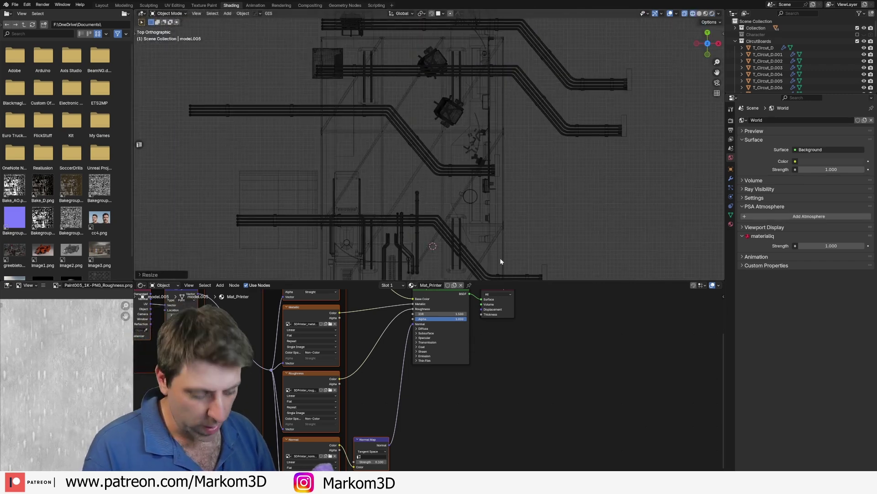
key(g)
click(427, 236)
shift+middle_drag(378, 41, 402, 180)
scroll(401, 179, up, 1)
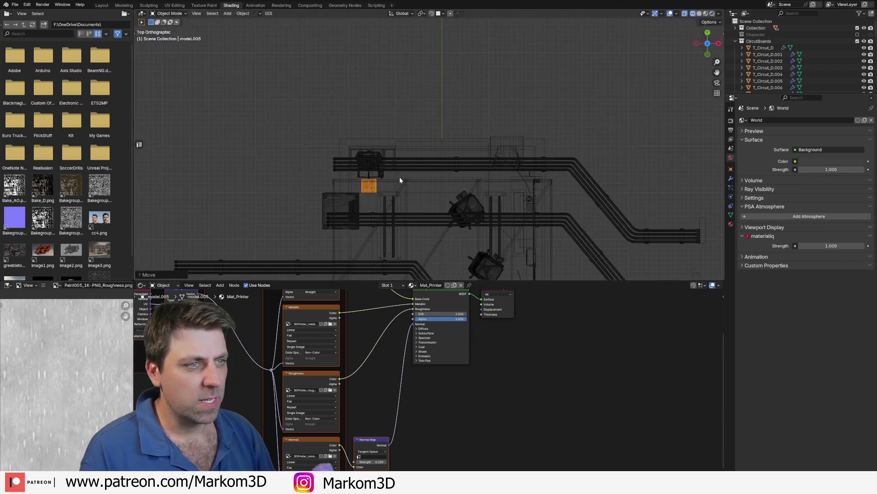
key(g)
click(459, 219)
key(g)
click(462, 225)
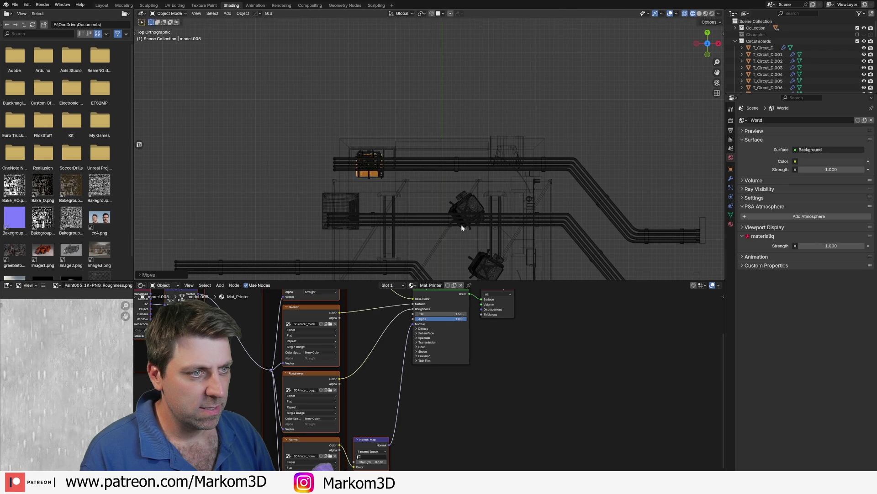
Step: Frame the printer in perspective and resize it to roughly match the machine above it beside the cabinet
key(KP_Decimal)
middle_drag(462, 226, 442, 144)
key(s)
click(473, 166)
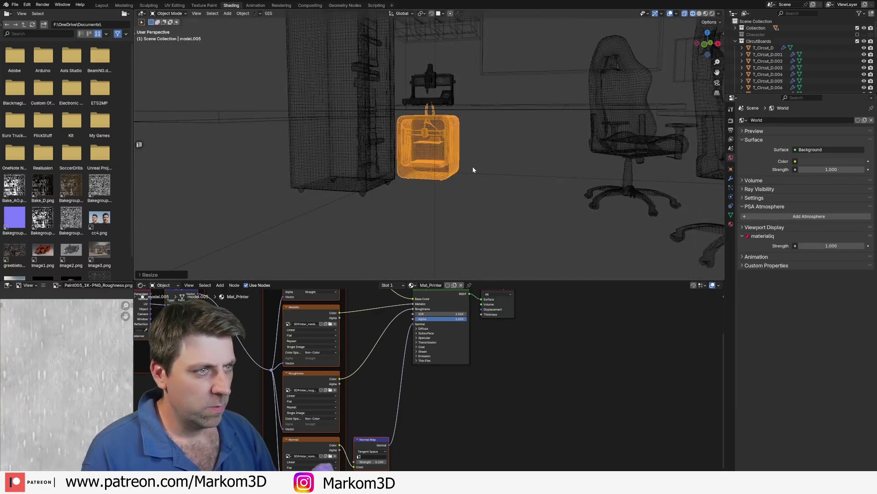
Step: Scale the printer down slightly and render the repair shop scene from the camera
key(s)
click(466, 168)
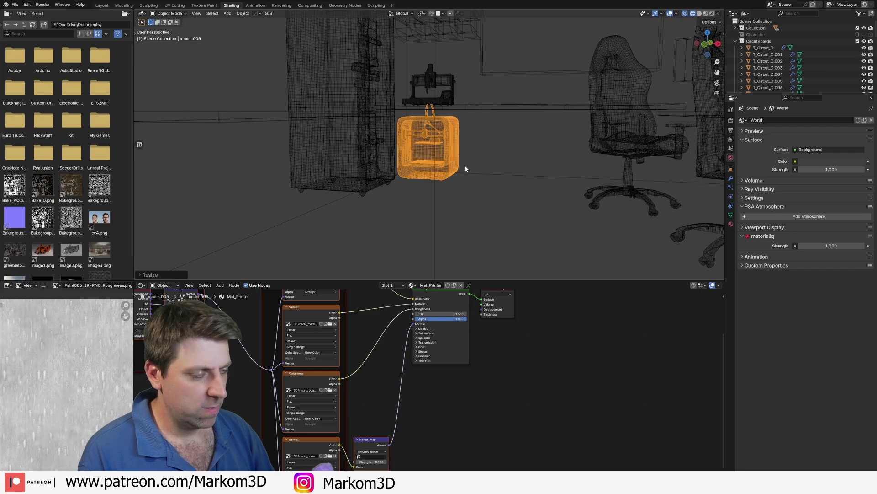
key(KP_0)
key(F12)
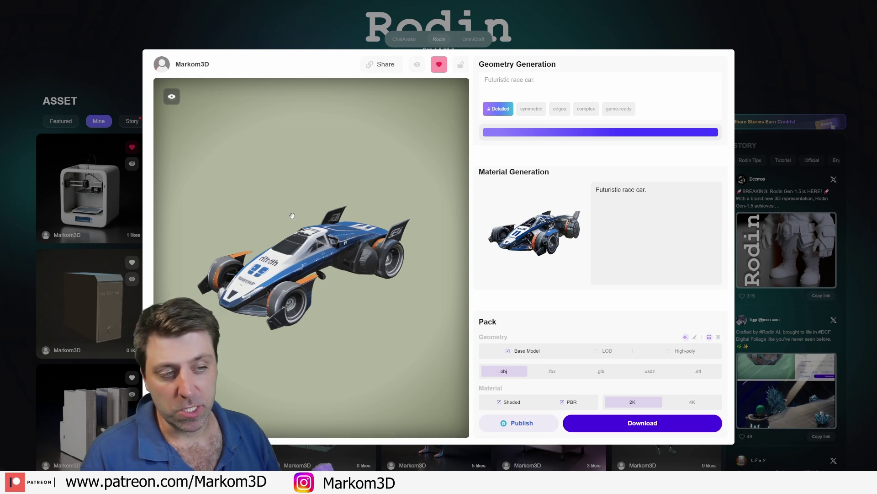
Step: Switch to the Rodin site and examine the futuristic race car asset from several angles, both as wireframe and with its materials
drag(292, 216, 360, 263)
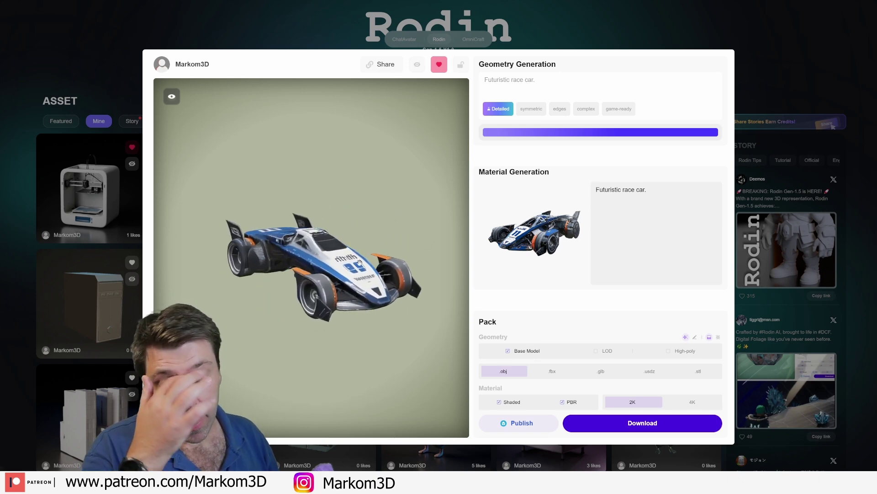
click(177, 107)
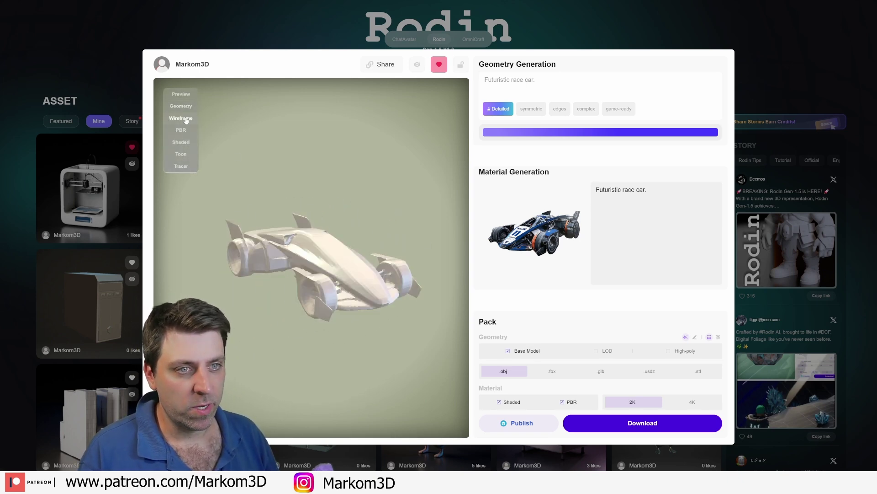
scroll(291, 305, up, 5)
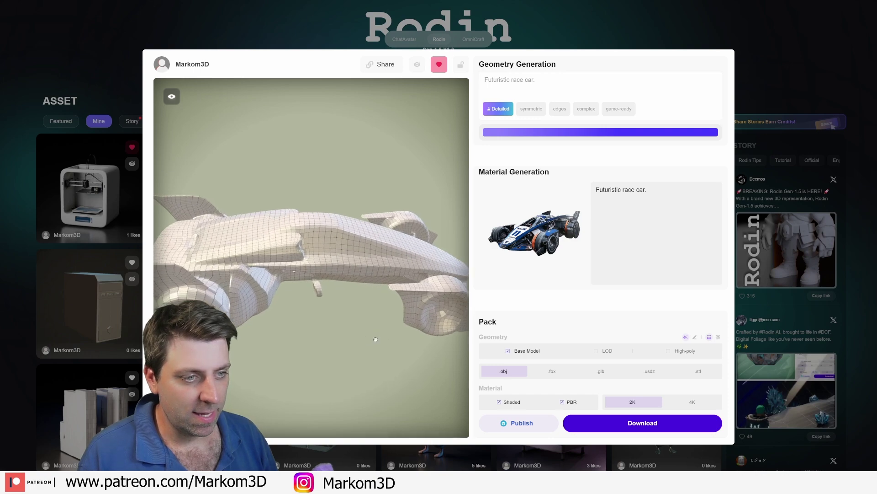
drag(291, 327, 250, 325)
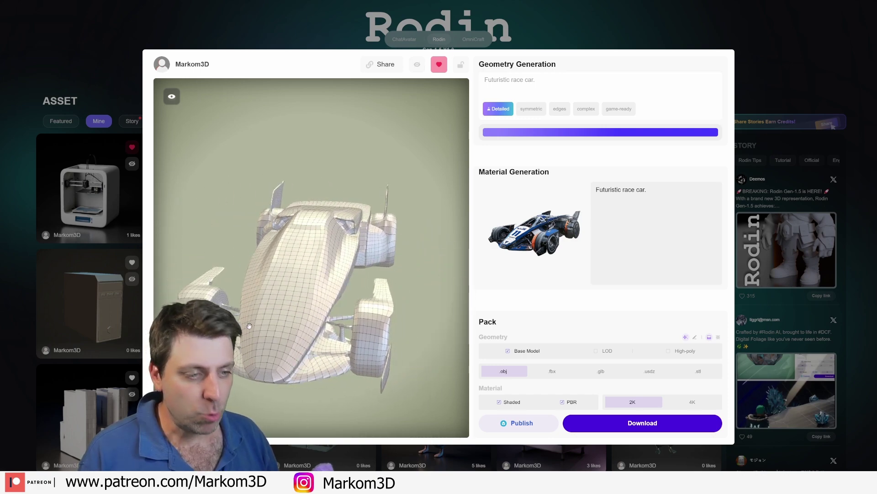
drag(323, 336, 313, 291)
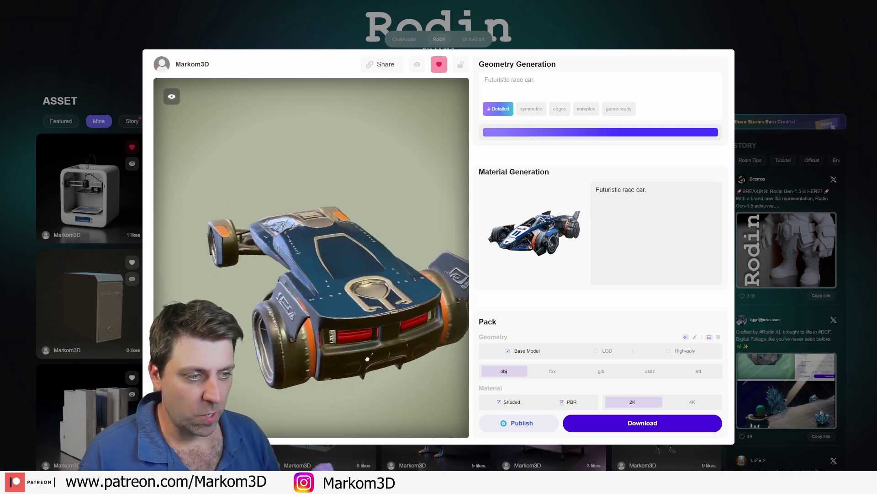
drag(366, 359, 242, 304)
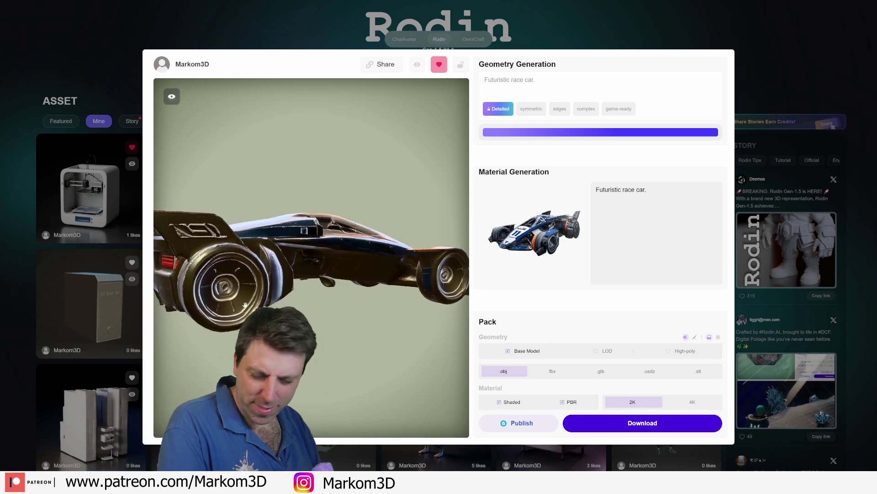
drag(247, 302, 314, 279)
drag(334, 276, 324, 338)
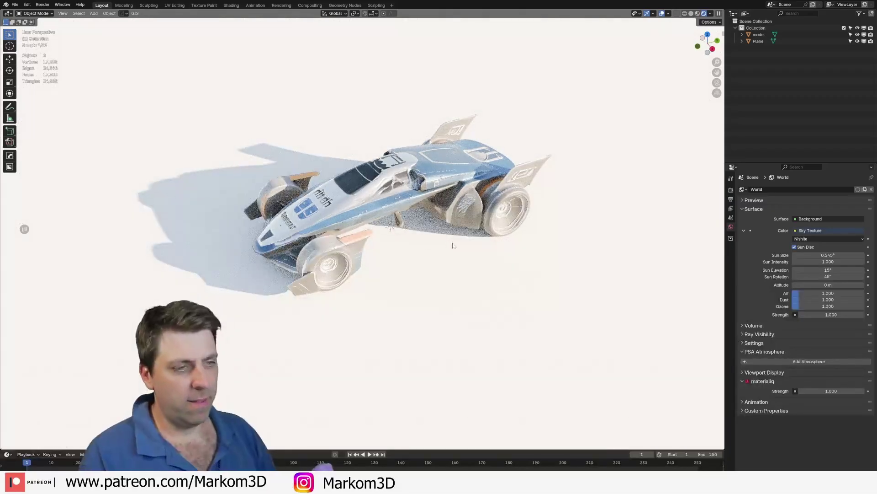
middle_drag(320, 229, 345, 237)
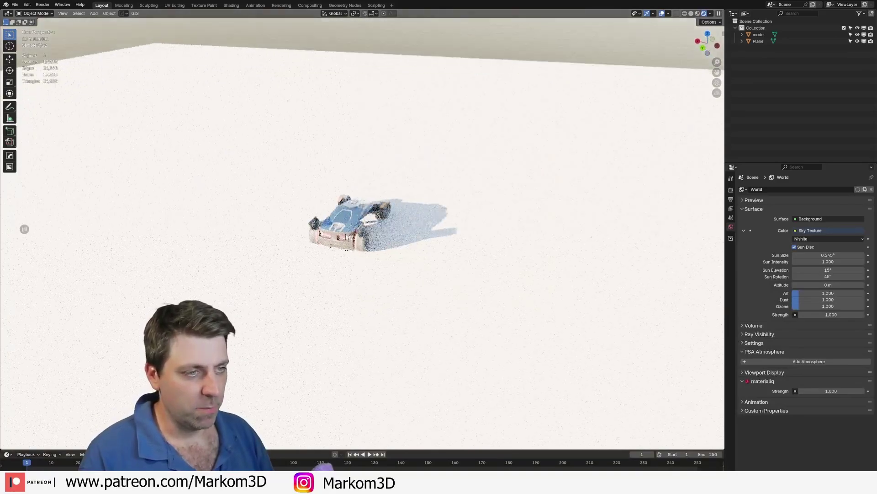
Step: Switch to Blender and examine the imported race car on its plane in rendered and material preview shading
scroll(346, 236, up, 9)
middle_drag(480, 251, 290, 197)
click(230, 5)
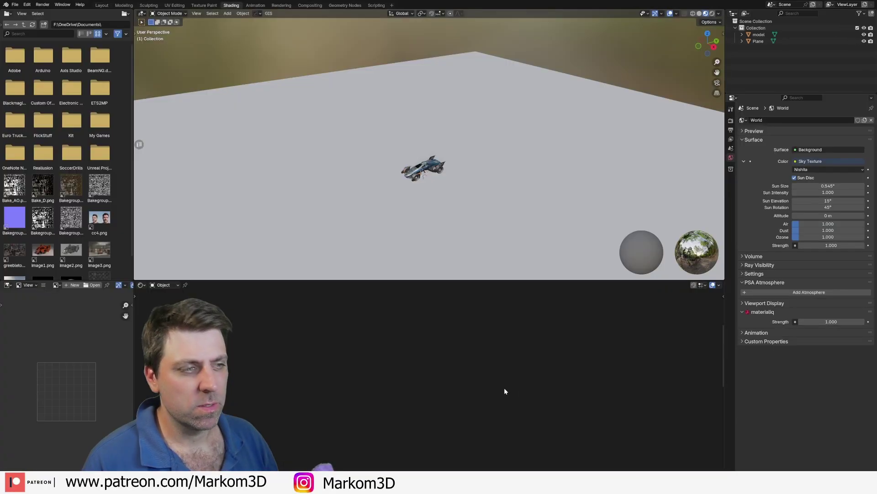
click(101, 5)
mouse_move(365, 224)
middle_down()
mouse_move(402, 251)
mouse_move(315, 201)
mouse_move(388, 228)
mouse_move(387, 220)
middle_up()
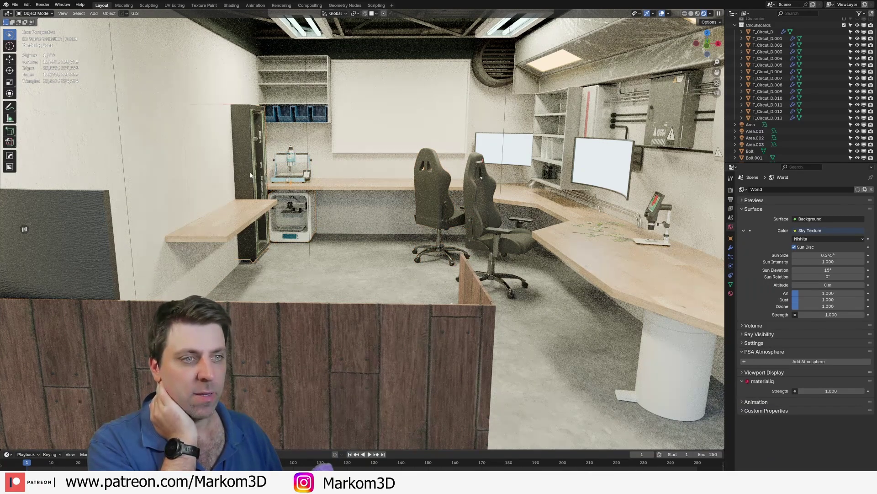
Step: Inspect the tall rack cabinet beside the workbench in the rendered repair shop scene up close and from around it
key(KP_Decimal)
middle_drag(251, 180, 137, 217)
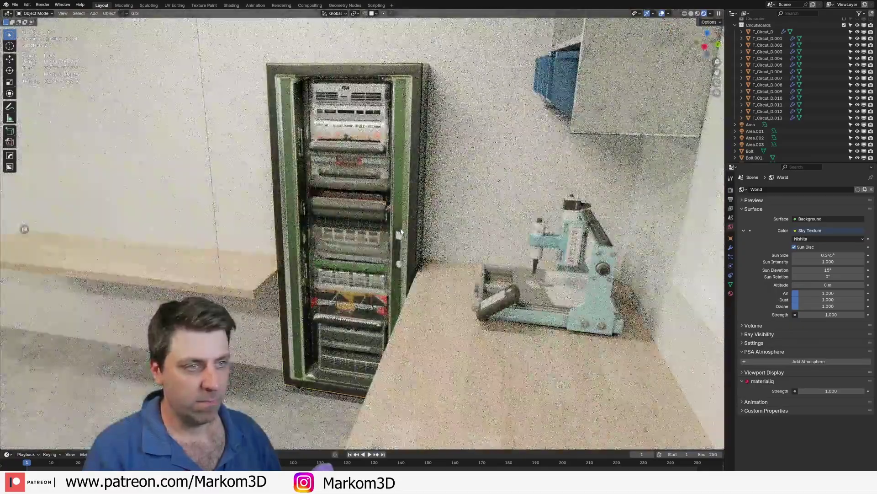
scroll(448, 237, down, 6)
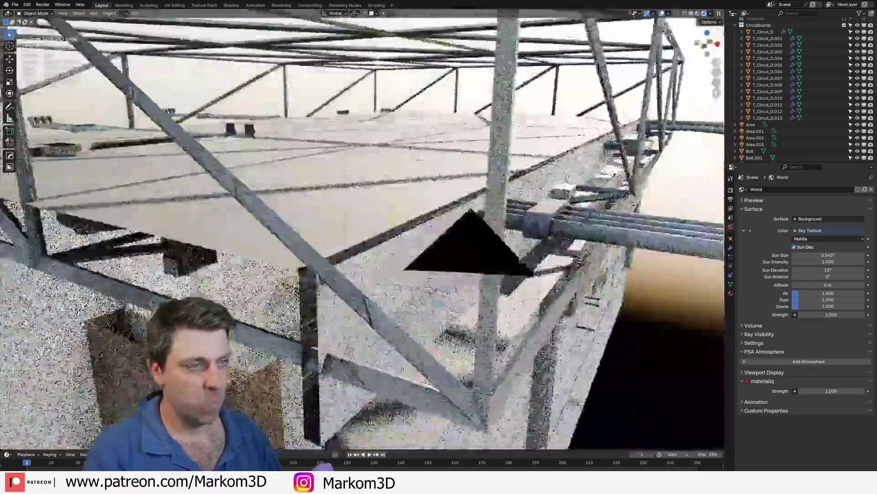